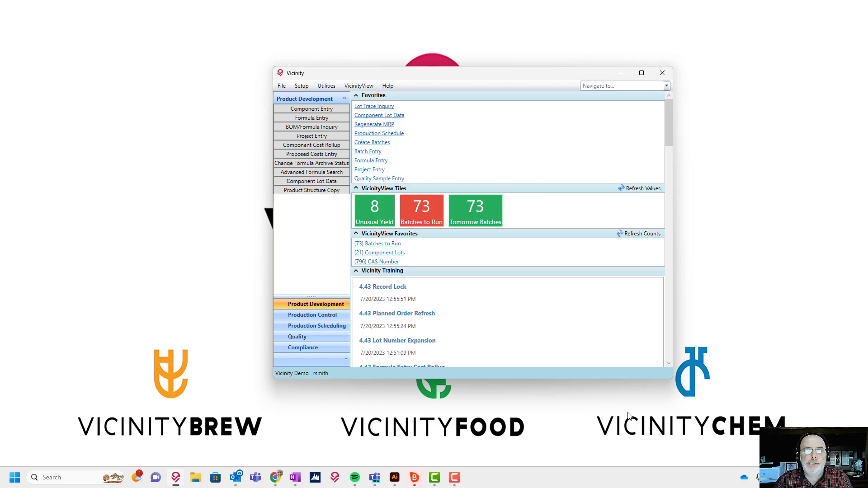
# Switch to the Component Entry window and bring the bill of materials lines of DC-FG02 into view.
pyautogui.hotkey('alt', 'Tab')
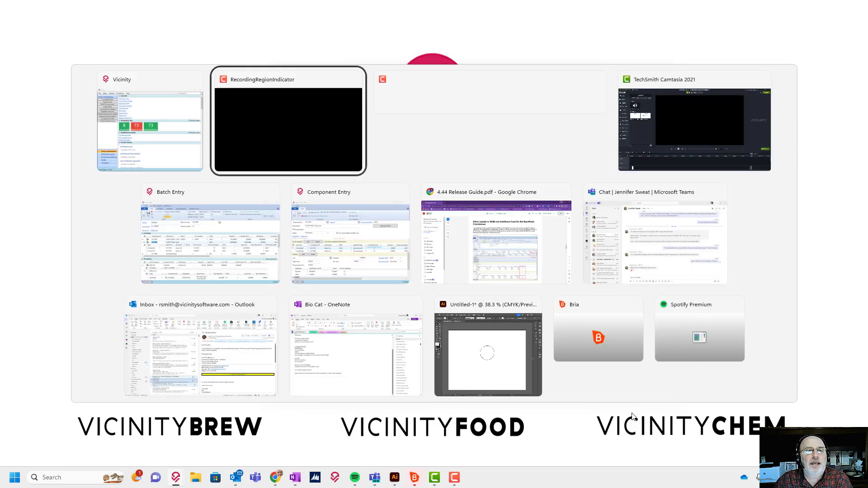
pyautogui.hotkey('alt', 'Tab')
pyautogui.hotkey('alt', 'Tab')
pyautogui.hotkey('alt', 'Tab')
pyautogui.hotkey('alt', 'Tab')
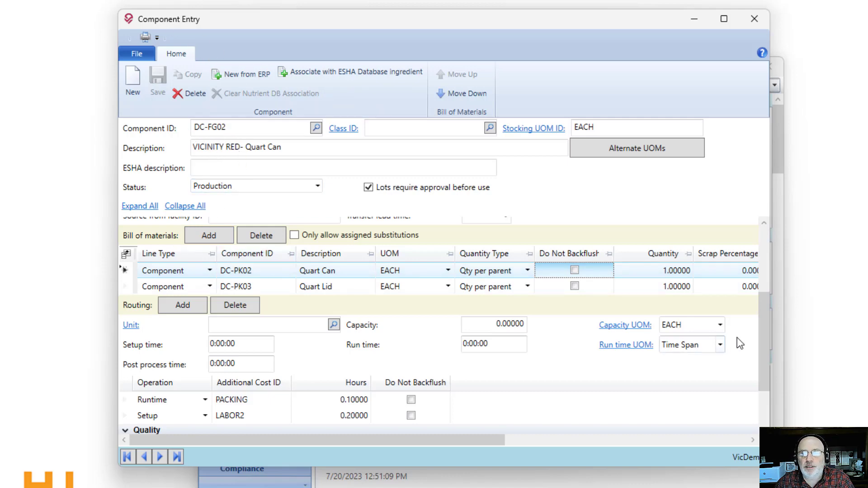
pyautogui.moveTo(759, 337); pyautogui.dragTo(763, 258)
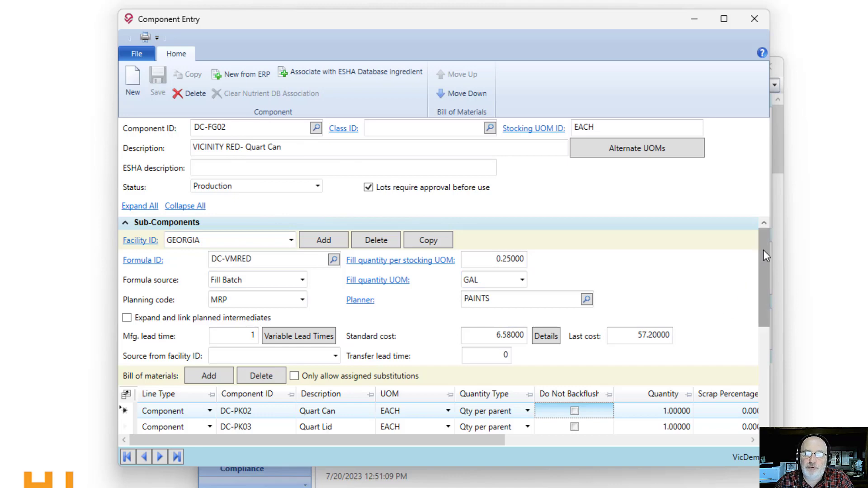
pyautogui.moveTo(763, 250); pyautogui.dragTo(763, 276)
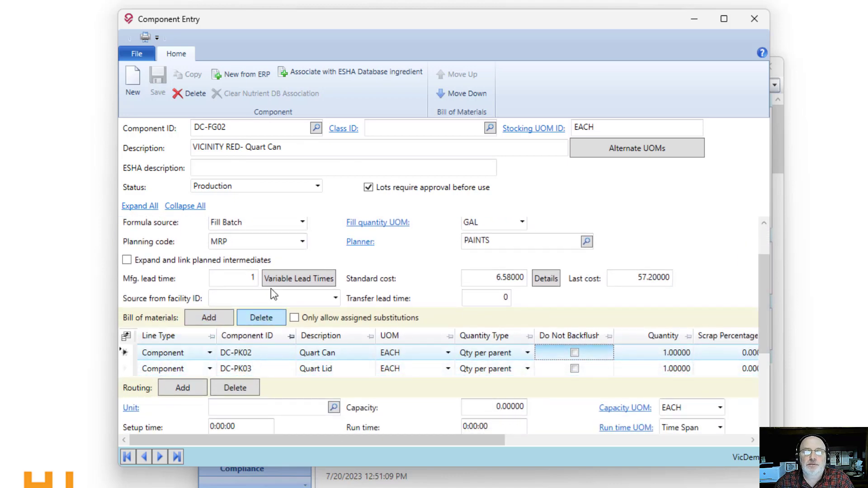
# Turn Do Not Backflush on and back off for the DC-PK02 and DC-PK03 bill of materials lines.
pyautogui.click(574, 353)
pyautogui.click(574, 369)
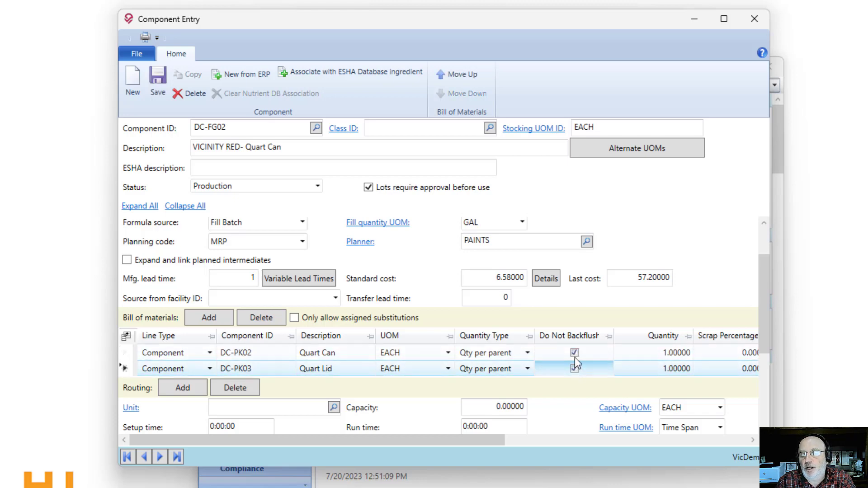
pyautogui.click(574, 353)
pyautogui.click(575, 368)
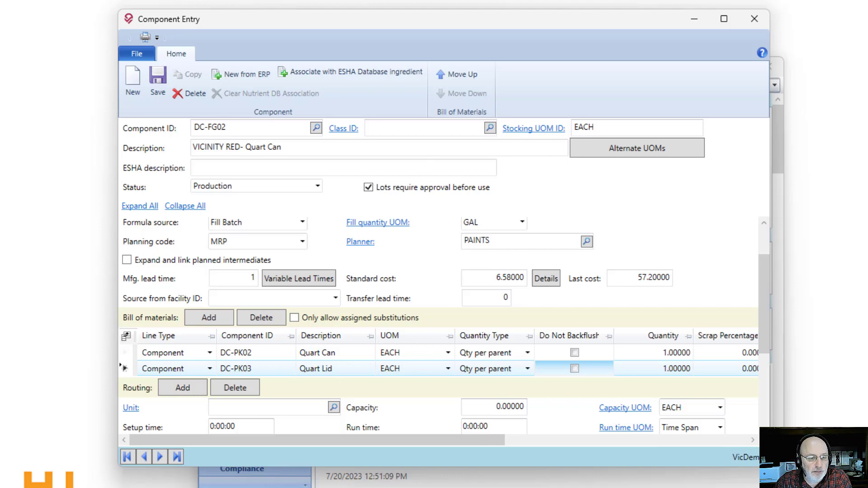
# Switch to the Batch Entry window and set Issue Now to 0 for both DC-PK03 and DC-PK02 under DC-FG02.
pyautogui.hotkey('alt', 'Tab')
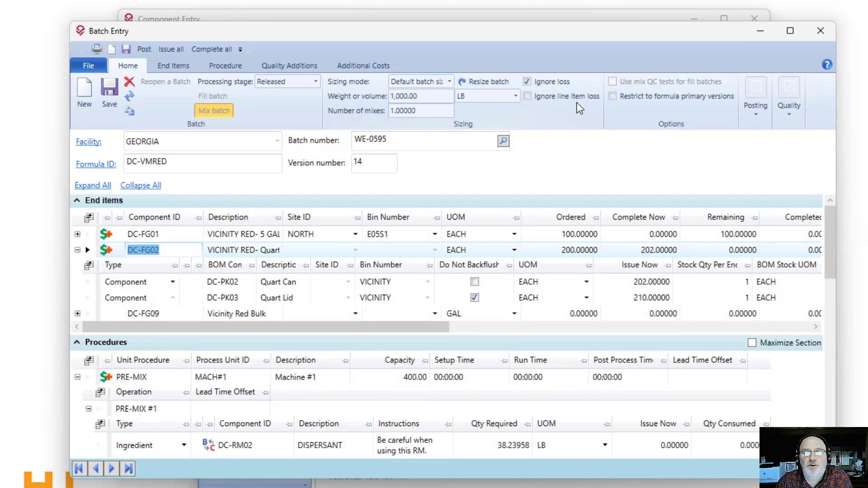
pyautogui.click(476, 297)
pyautogui.click(476, 297)
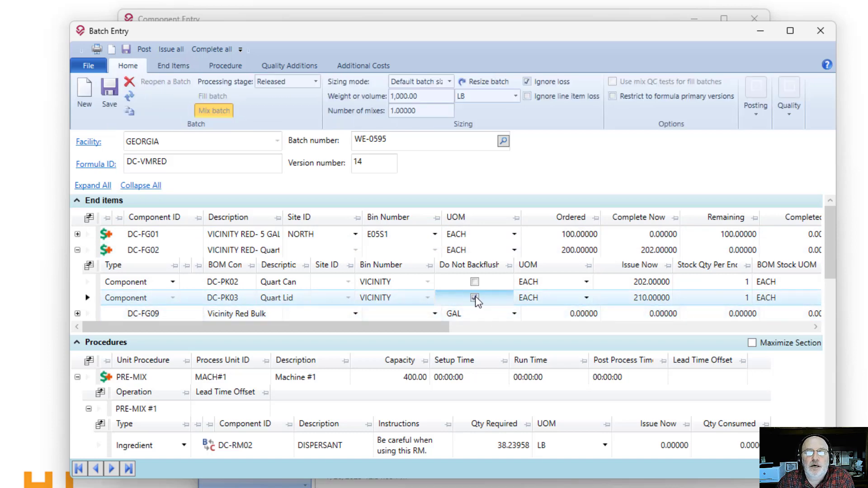
pyautogui.click(653, 297)
pyautogui.write('0')
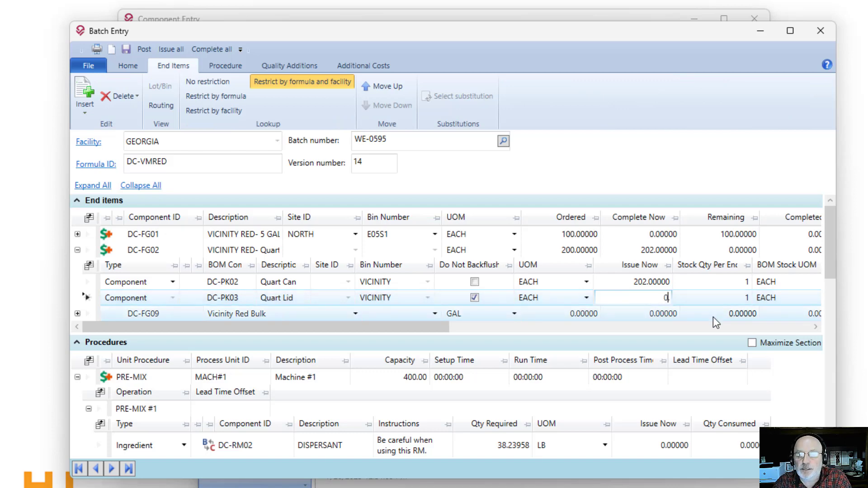
pyautogui.press('Up')
pyautogui.write('0')
pyautogui.press('Down')
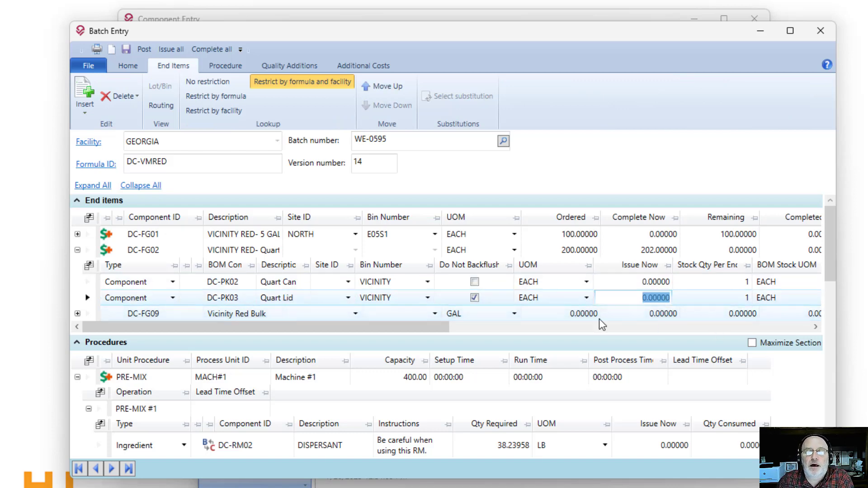
# Clear Do Not Backflush for DC-PK03 and set the Complete Now quantity of DC-FG02 to 0.
pyautogui.click(475, 297)
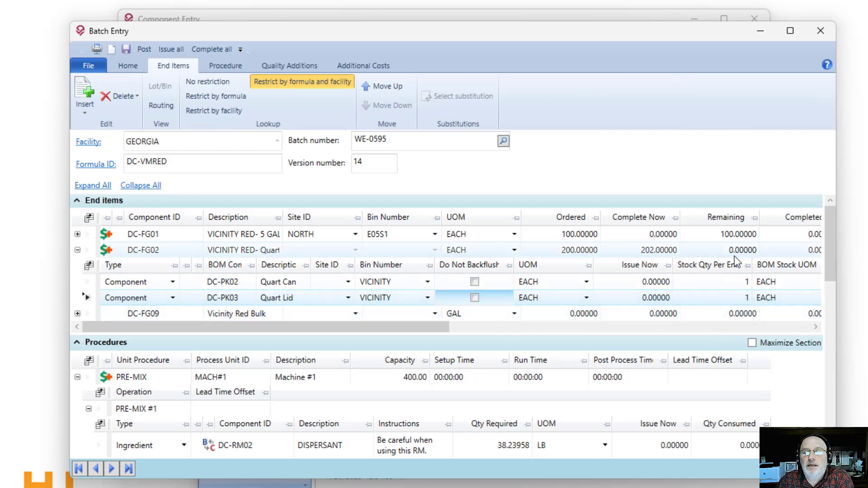
pyautogui.click(672, 250)
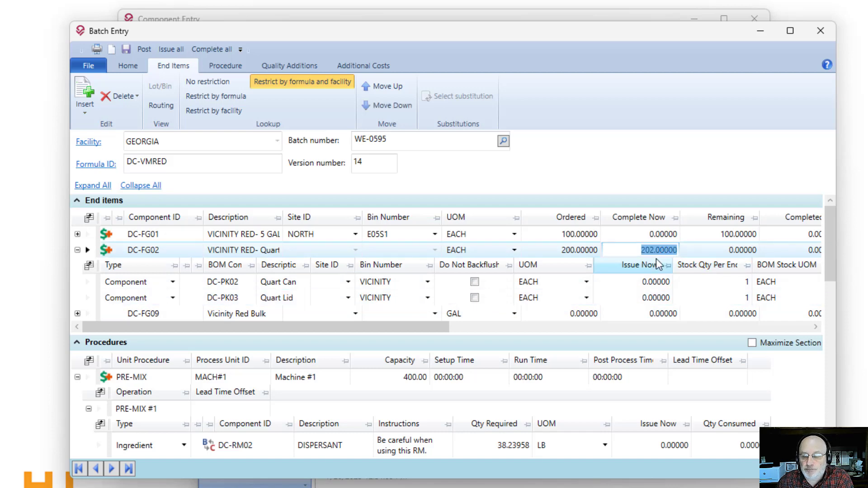
pyautogui.write('0')
pyautogui.press('Tab')
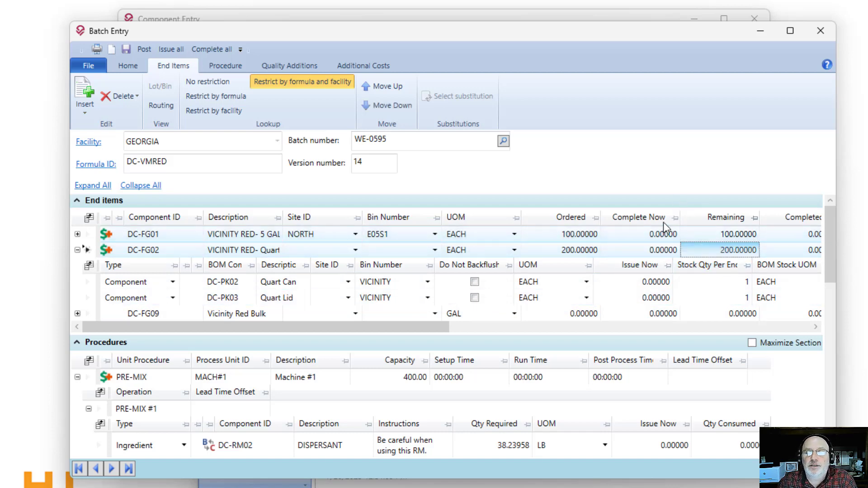
# Set the Complete Now quantity of DC-FG02 to 202 and check the Issue Now quantities of its two components.
pyautogui.click(657, 250)
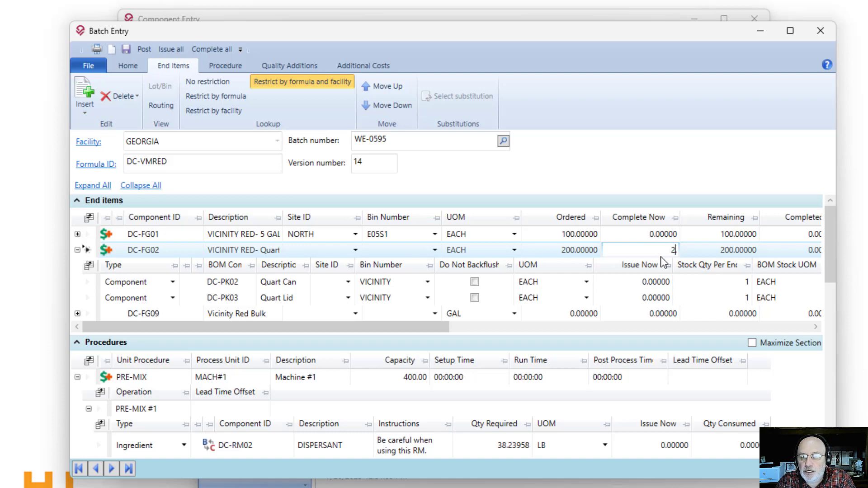
pyautogui.press('Tab')
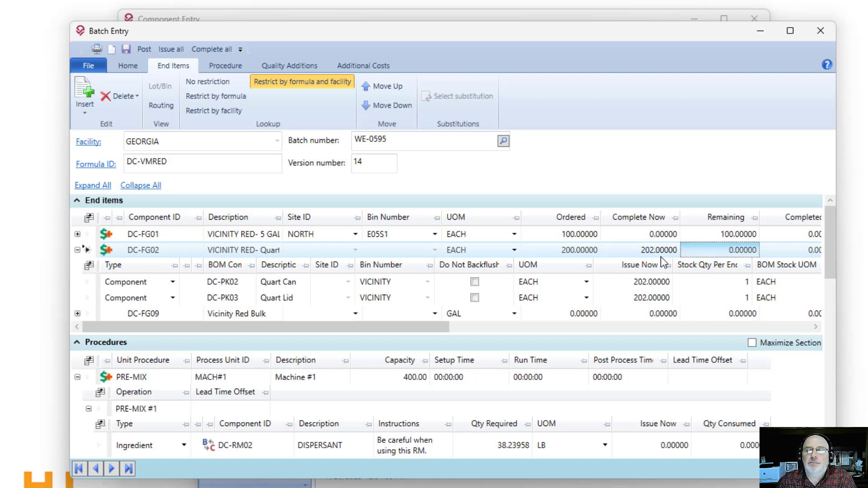
pyautogui.click(660, 251)
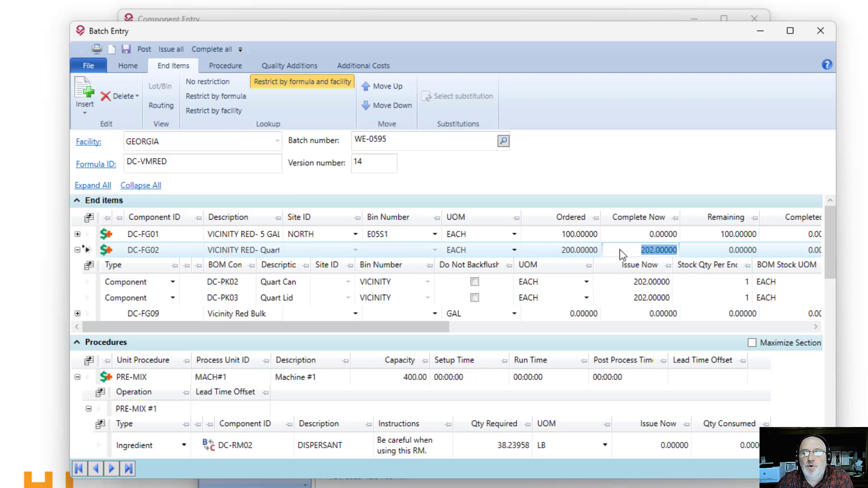
pyautogui.click(635, 286)
pyautogui.click(645, 298)
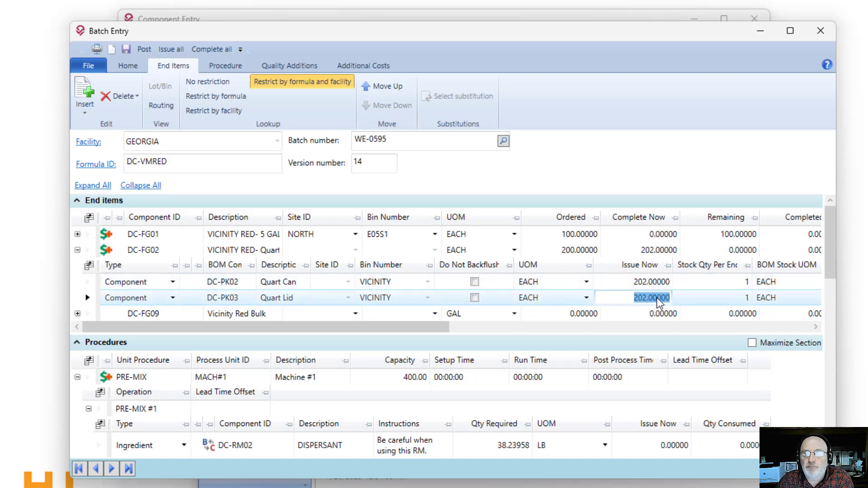
# Set Issue Now to 0 for the DC-FG02 components and enable Do Not Backflush for DC-PK03.
pyautogui.write('0')
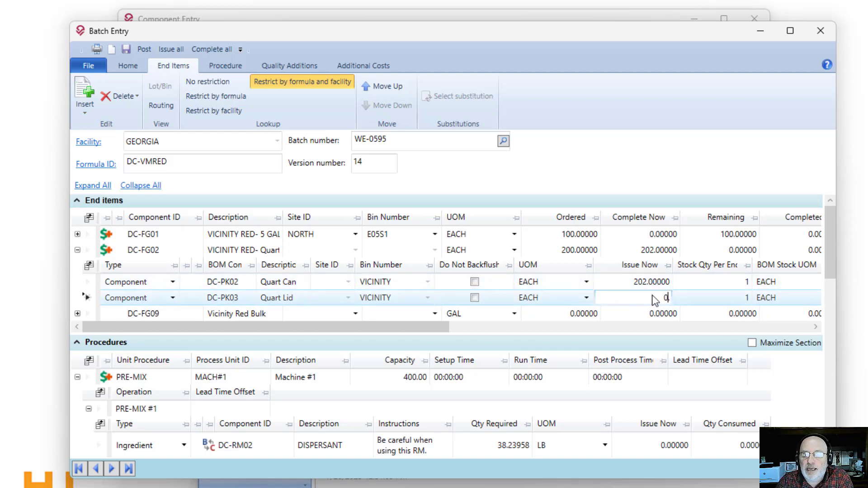
pyautogui.press('Return')
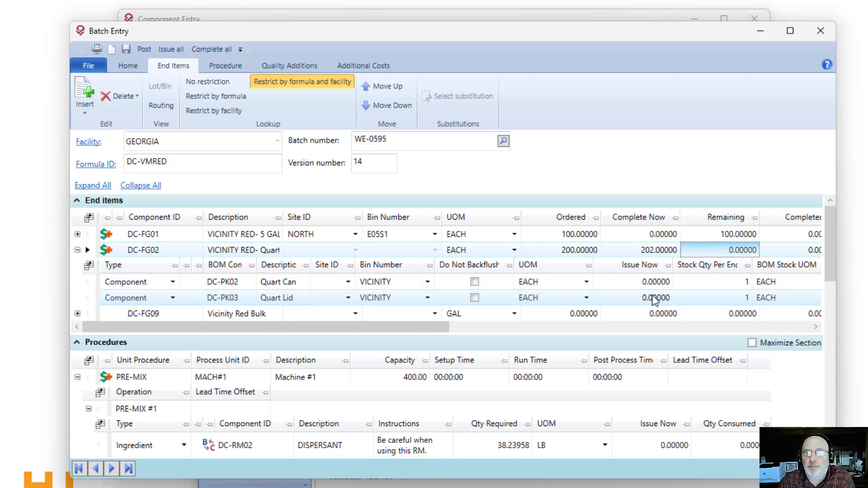
pyautogui.click(474, 298)
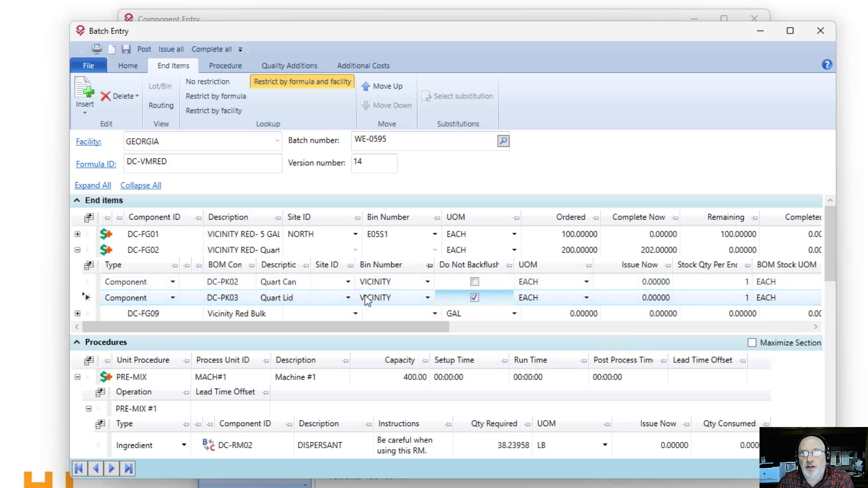
# Reset the Complete Now quantity of DC-FG02 to 0, enter 203 instead, and check its components' Issue Now quantities.
pyautogui.click(657, 252)
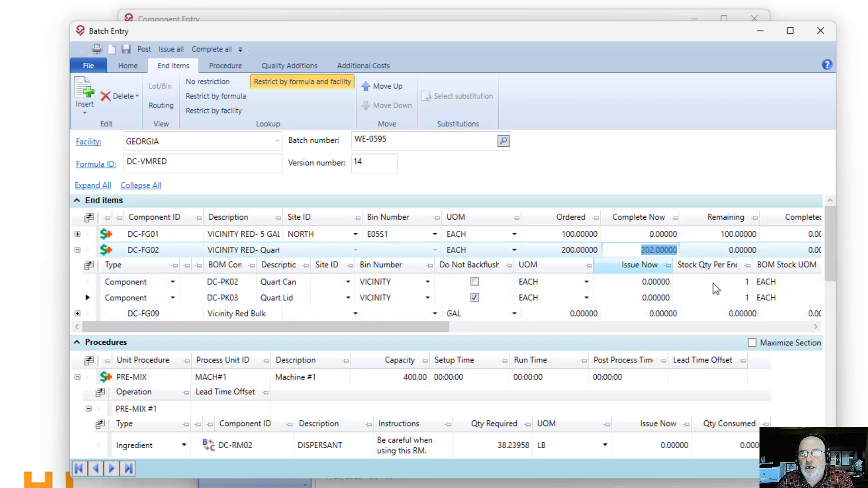
pyautogui.write('0')
pyautogui.press('Tab')
pyautogui.hotkey('shift', 'Tab')
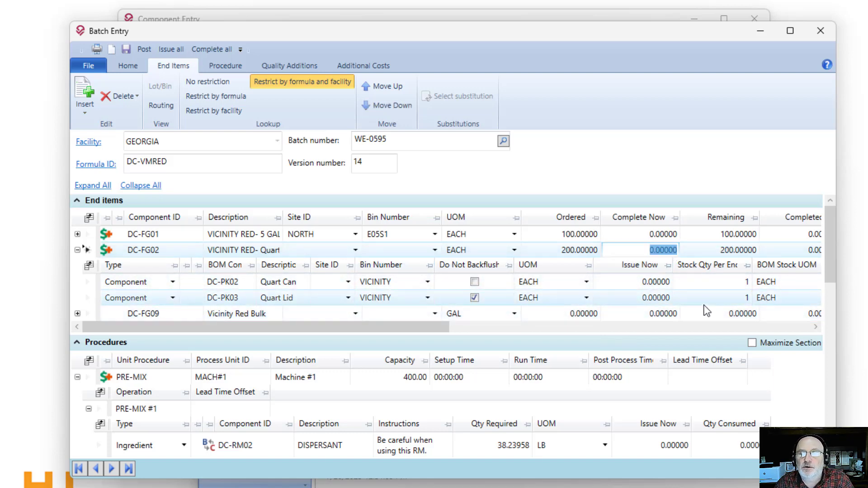
pyautogui.write('203.')
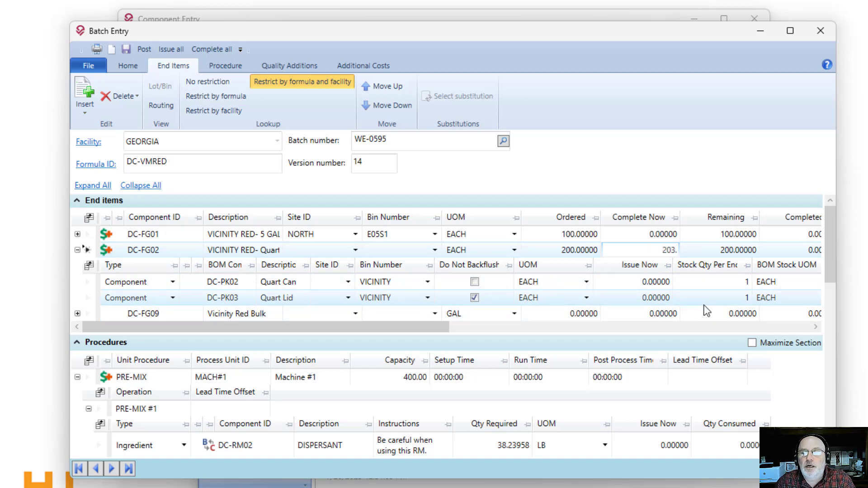
pyautogui.press('Return')
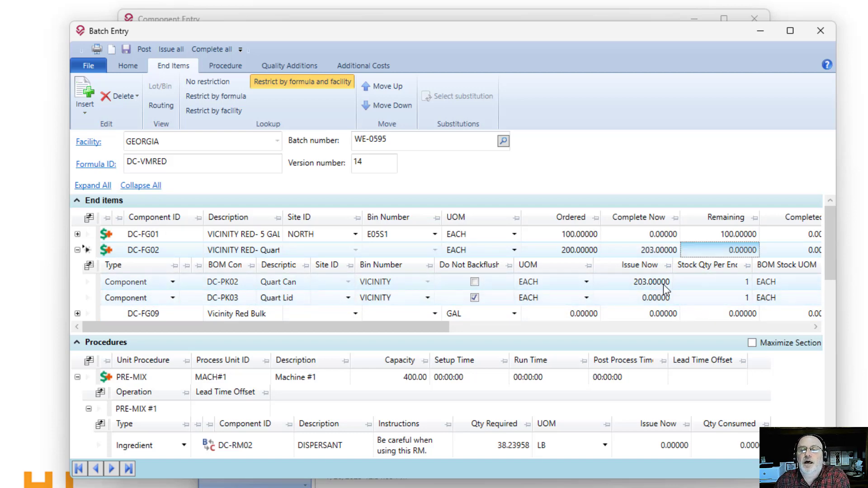
pyautogui.click(596, 284)
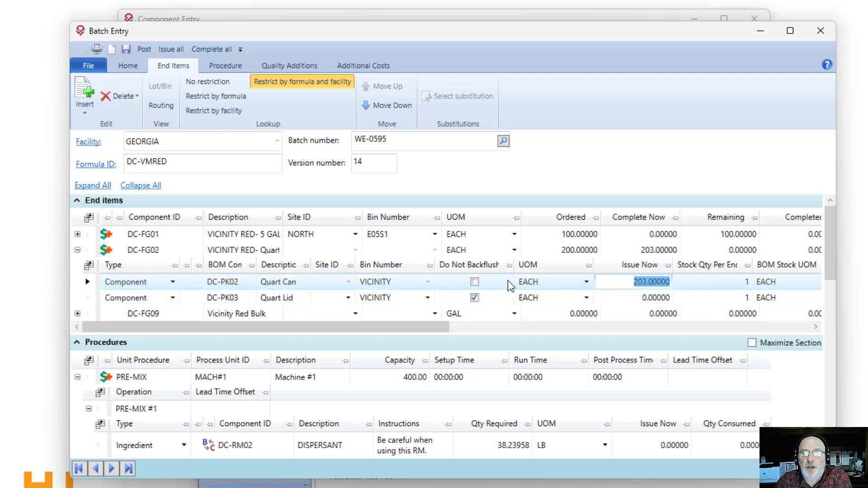
pyautogui.click(660, 298)
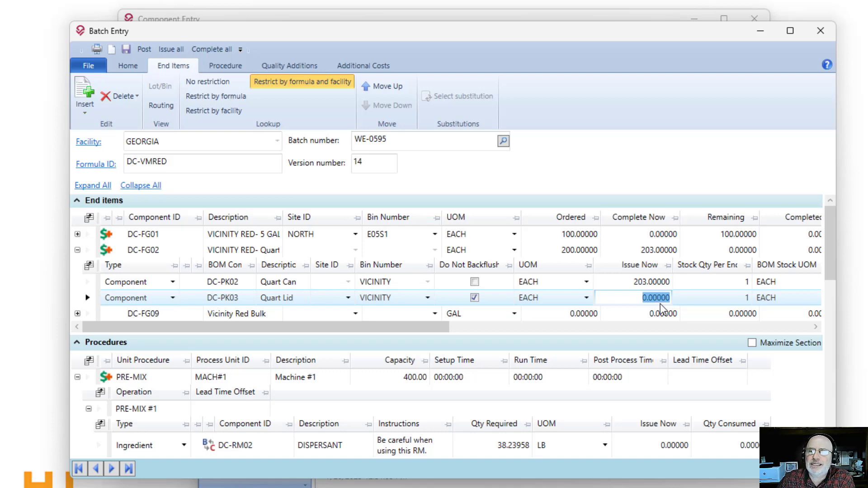
# Collapse the Procedures section, review the batch transaction quantities, and collapse the Transactions section.
pyautogui.click(130, 346)
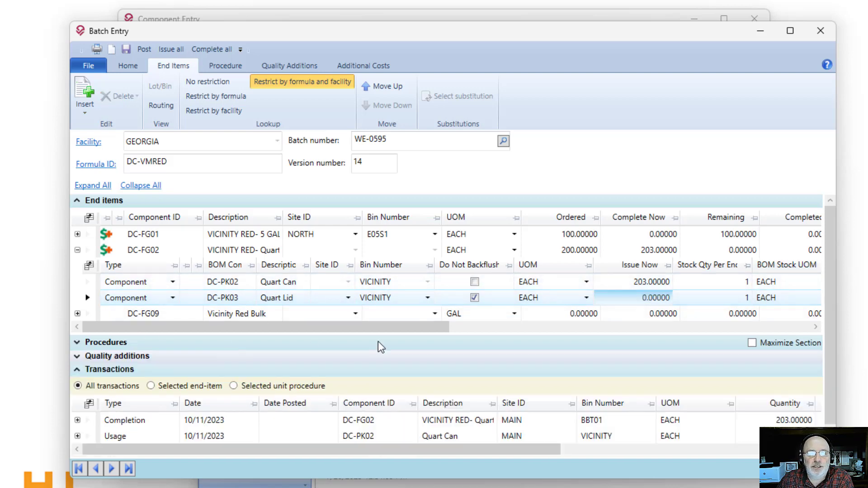
pyautogui.moveTo(826, 270); pyautogui.dragTo(821, 377)
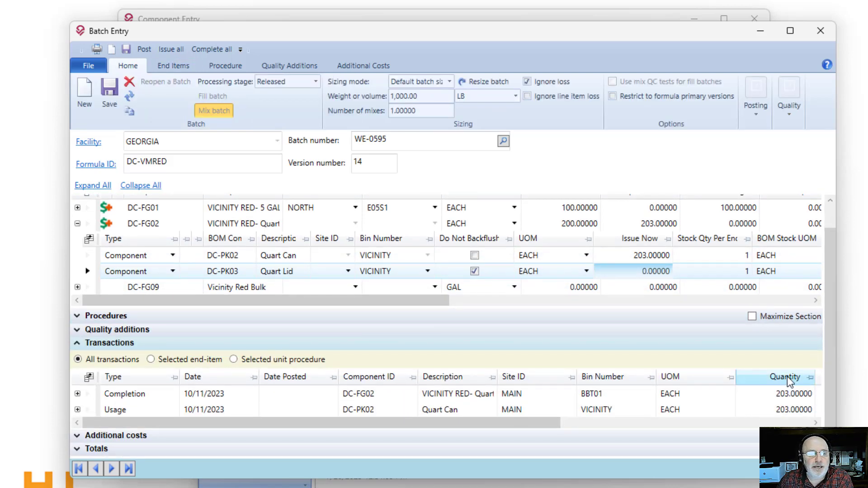
pyautogui.click(77, 343)
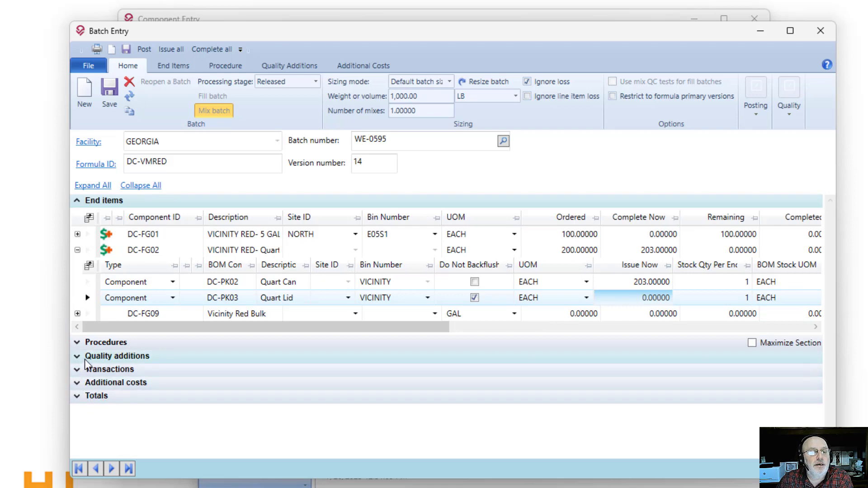
# Expand the additional costs of end item DC-FG02 and examine the Issue Now hours and Do Not Backflush settings for PACKING and LABOR2.
pyautogui.click(136, 384)
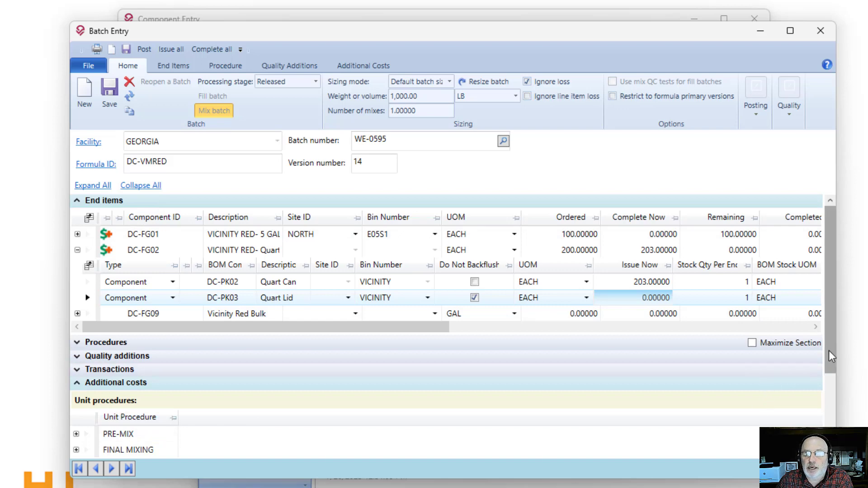
pyautogui.click(76, 419)
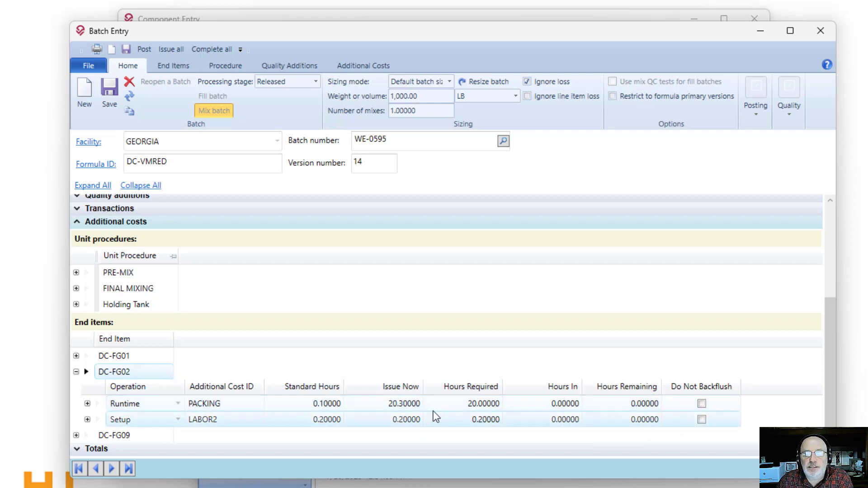
pyautogui.click(399, 405)
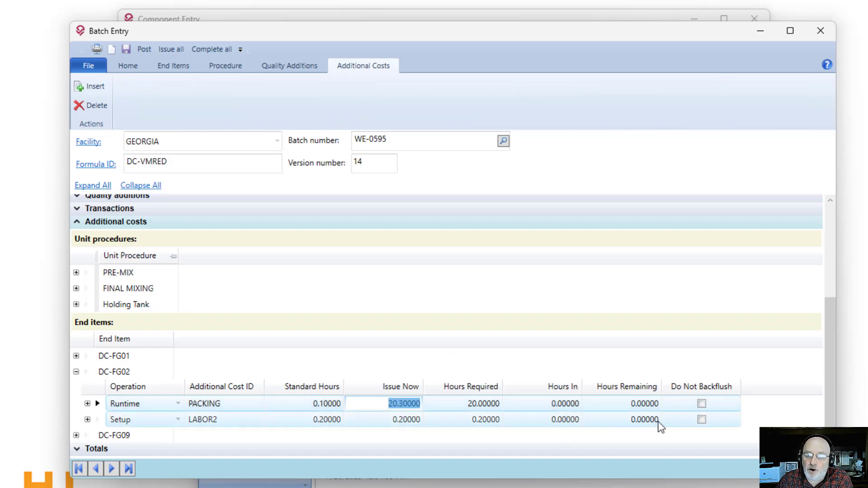
pyautogui.click(702, 420)
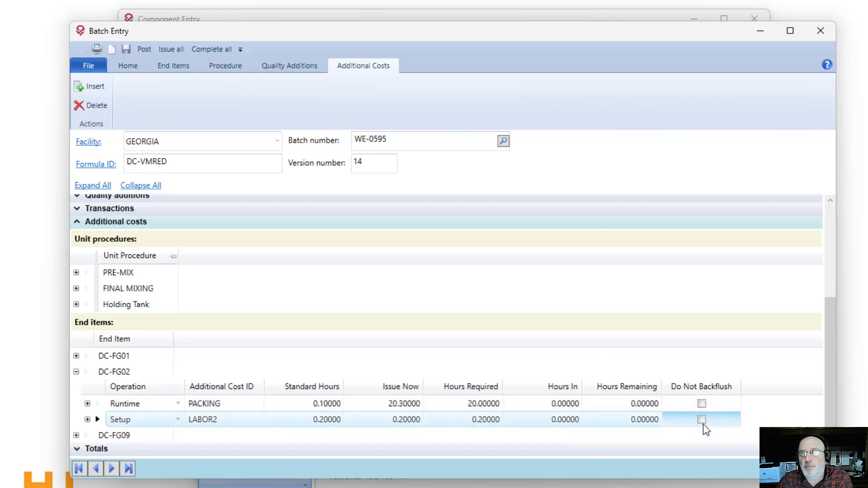
pyautogui.click(408, 419)
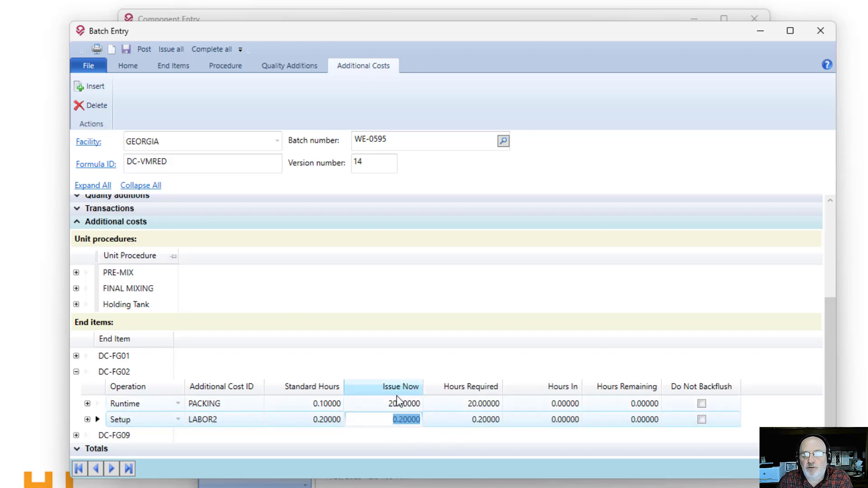
pyautogui.doubleClick(702, 421)
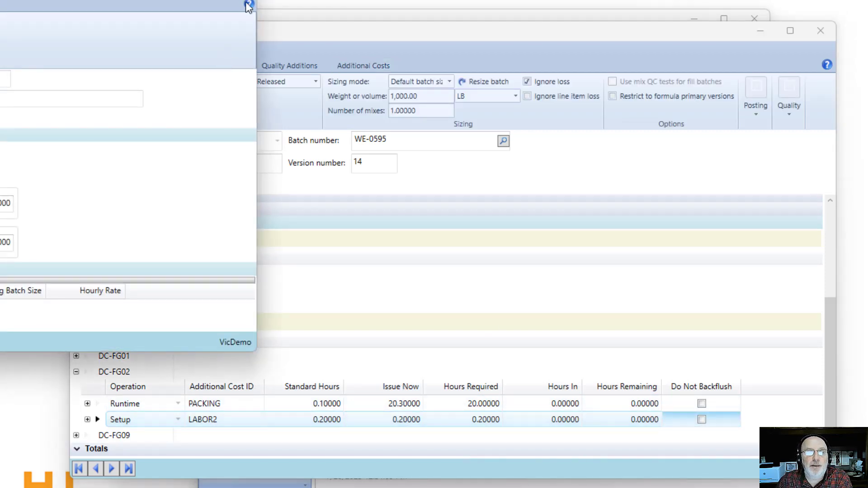
# Set both the Standard Hours and Issue Now of the LABOR2 setup cost under DC-FG02 to 0.
pyautogui.click(248, 5)
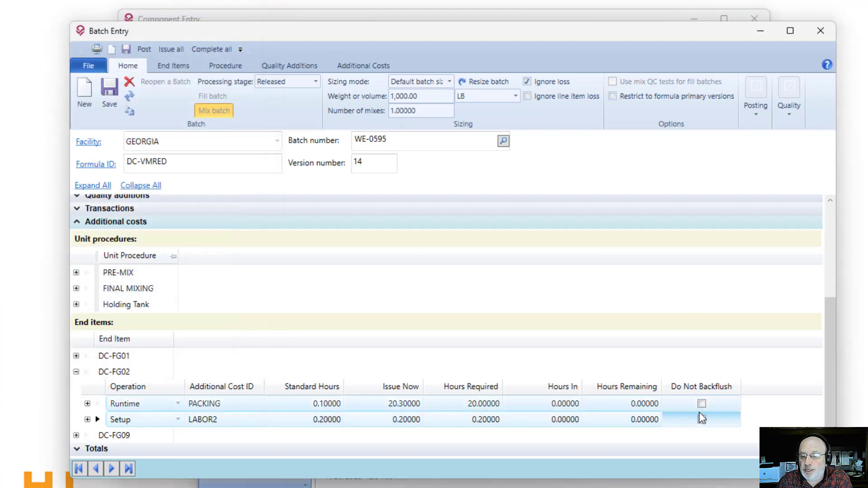
pyautogui.click(329, 419)
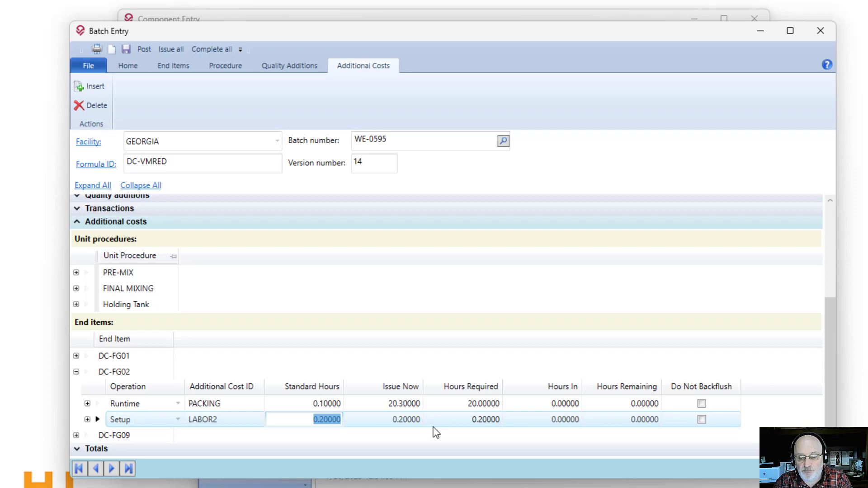
pyautogui.write('0')
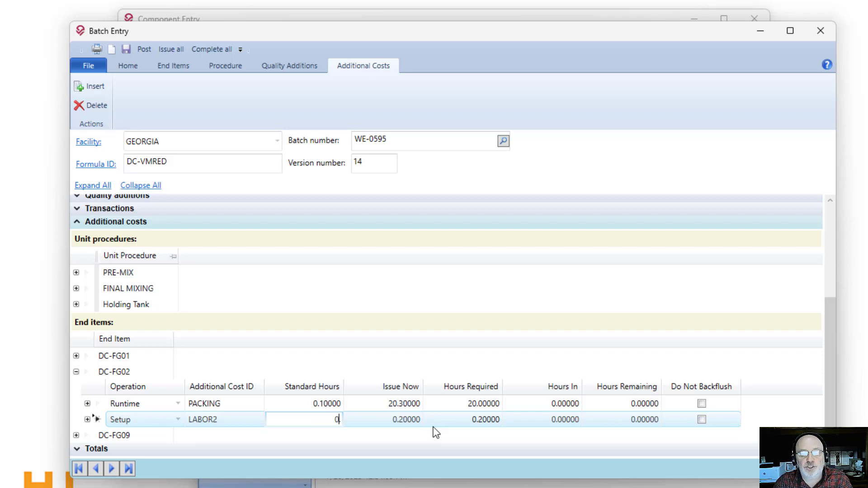
pyautogui.press('Tab')
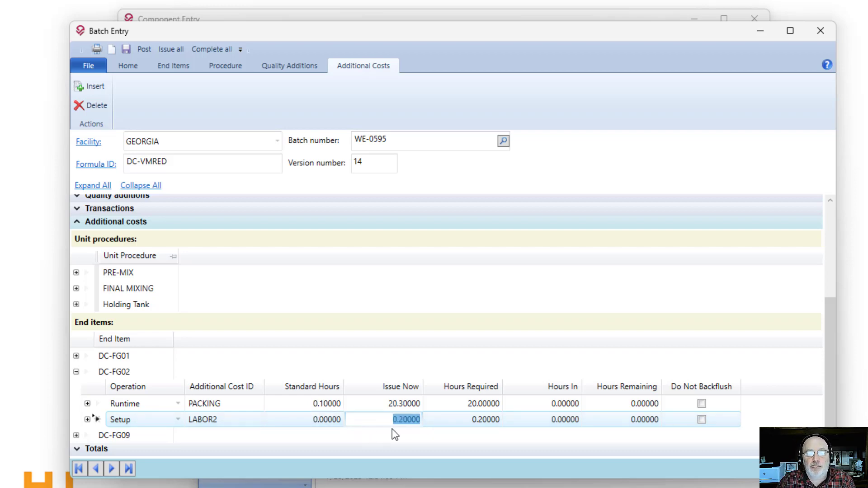
pyautogui.write('0')
pyautogui.press('Tab')
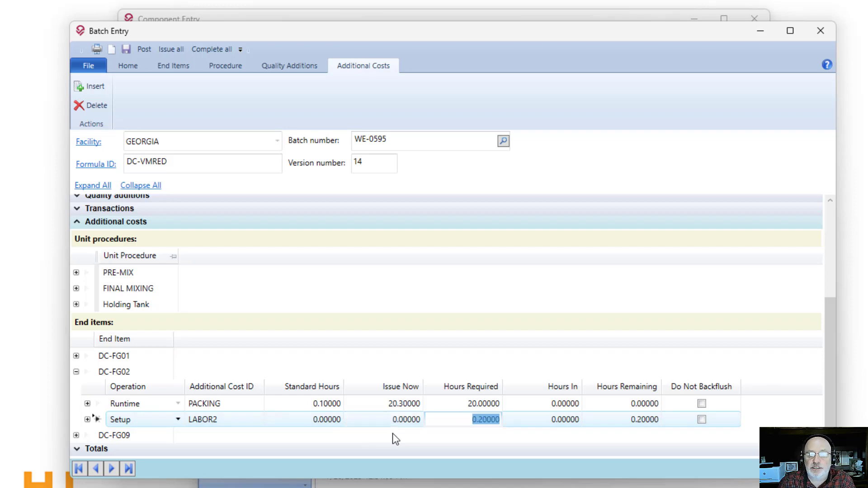
# Restore the LABOR2 Standard Hours to 0.2 and enable Do Not Backflush for that cost.
pyautogui.click(320, 421)
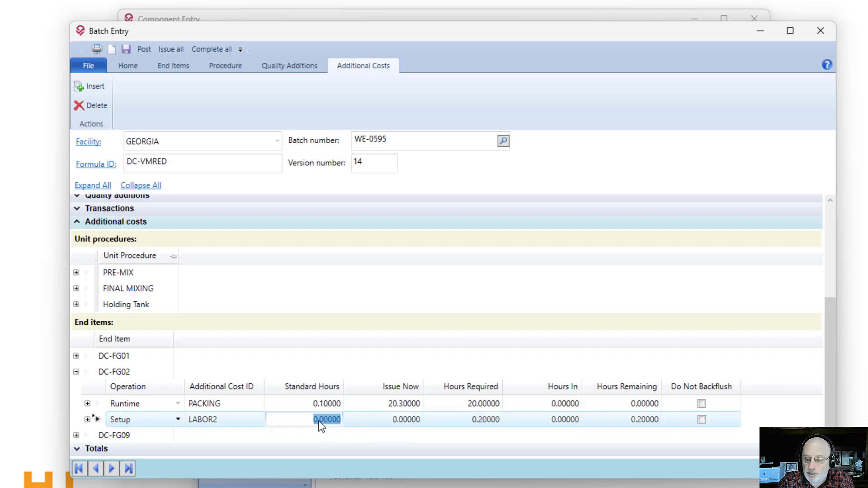
pyautogui.write('.2')
pyautogui.press('Tab')
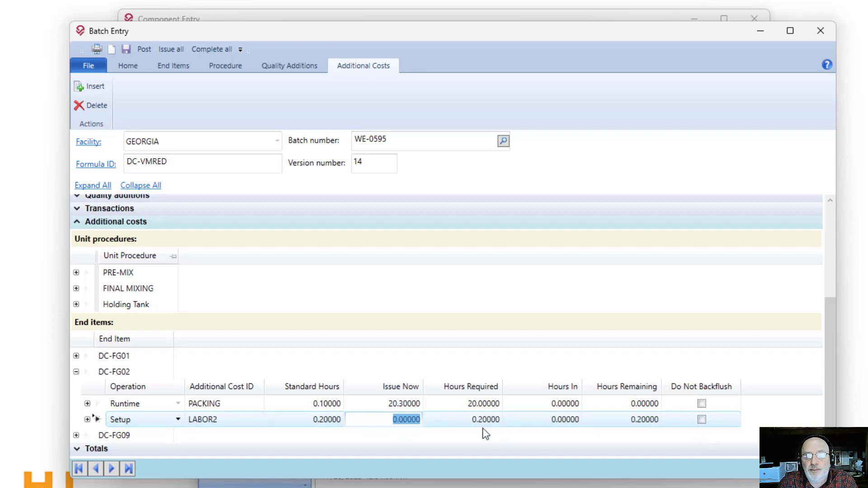
pyautogui.click(704, 423)
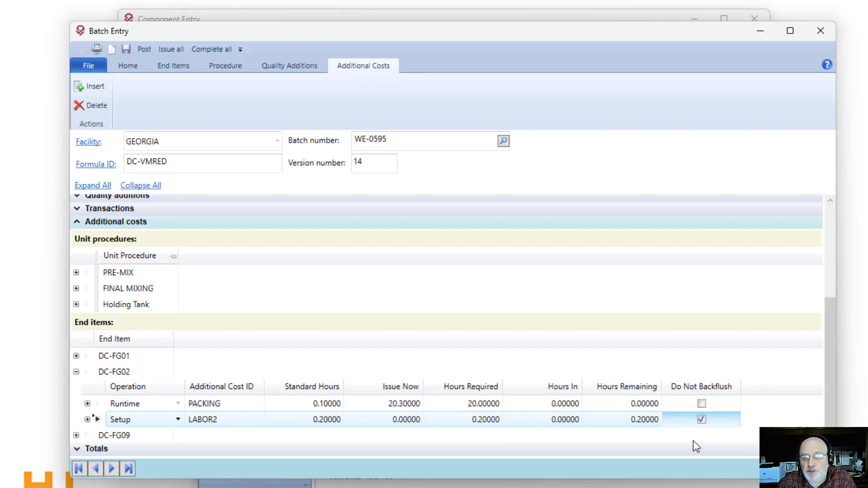
# Set Issue Now to 0 for the PACKING runtime cost under DC-FG02 and enable its Do Not Backflush option.
pyautogui.click(699, 405)
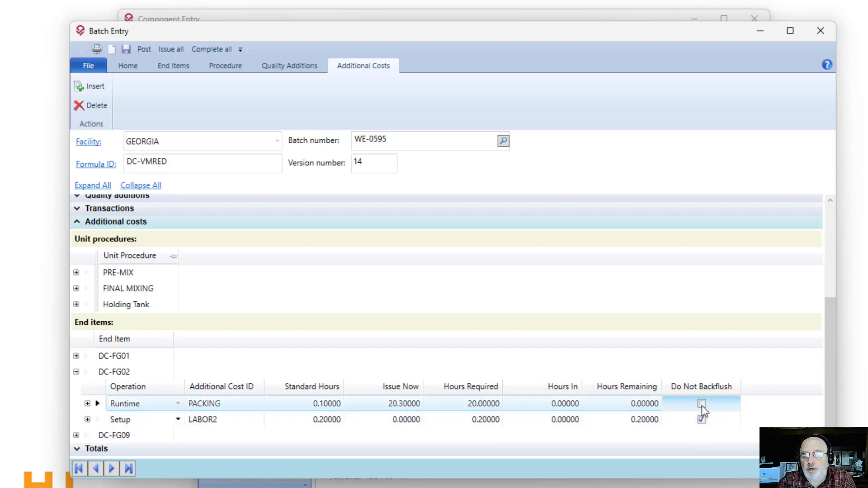
pyautogui.click(379, 407)
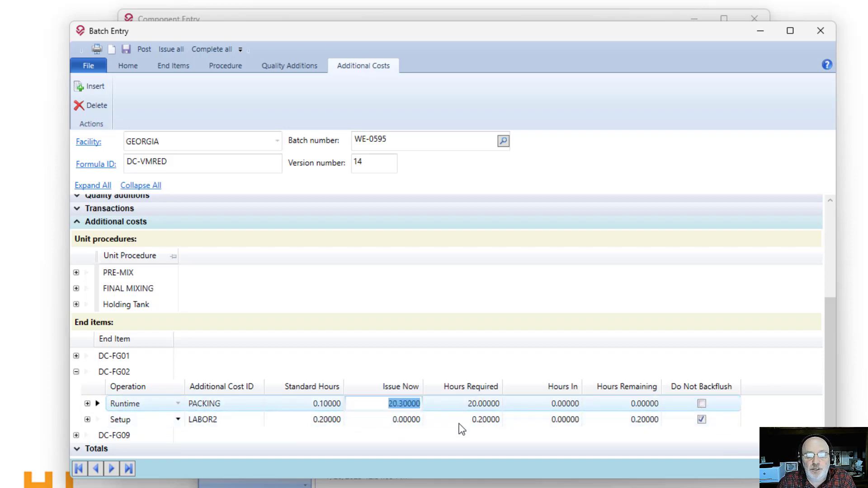
pyautogui.write('0')
pyautogui.press('Tab')
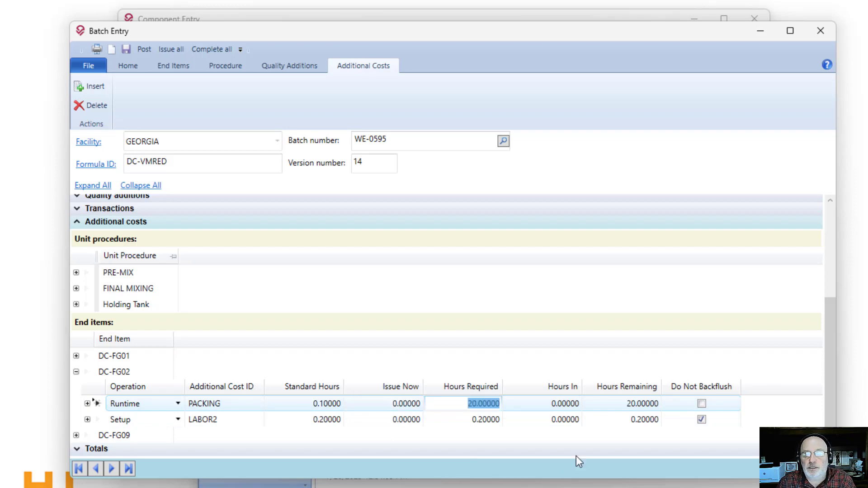
pyautogui.click(701, 402)
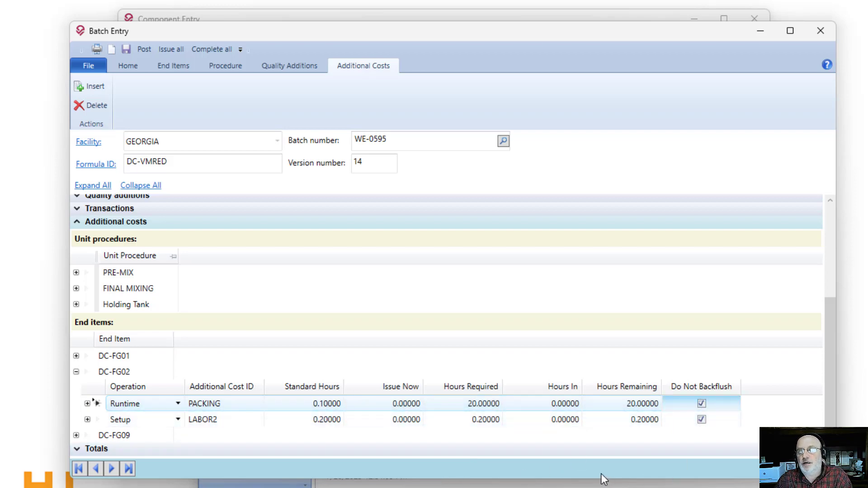